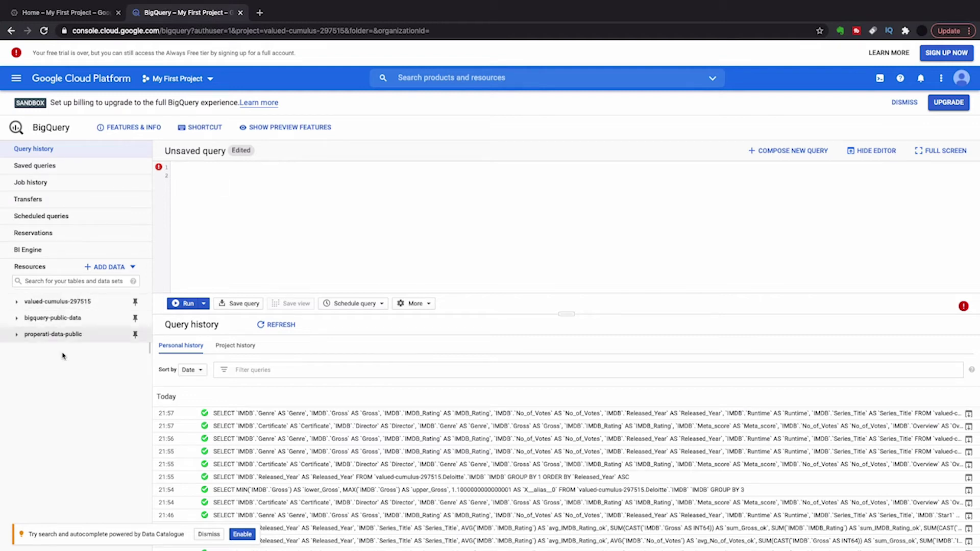
# Step: Peek into the bigquery-public-data and properati-data-public projects, then collapse them again
pyautogui.click(24, 321)
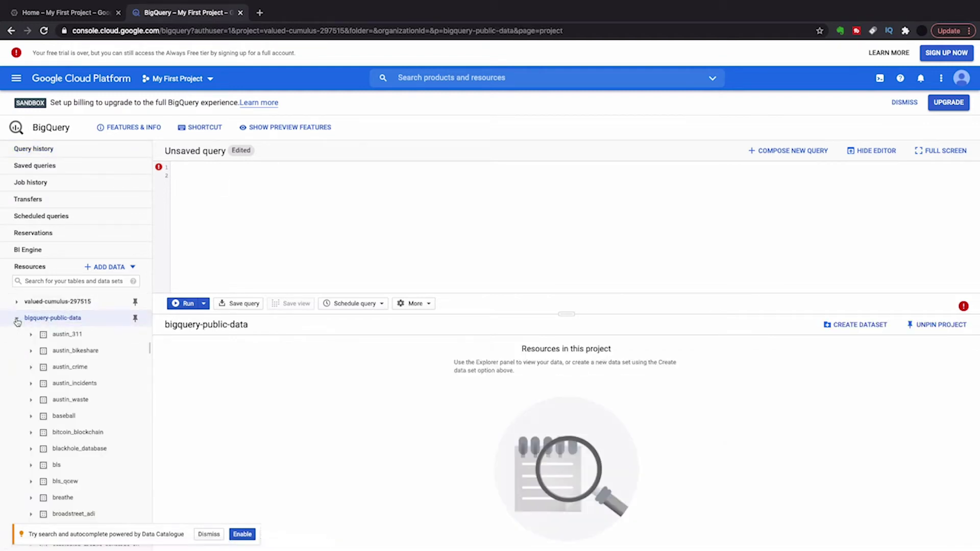
pyautogui.click(19, 320)
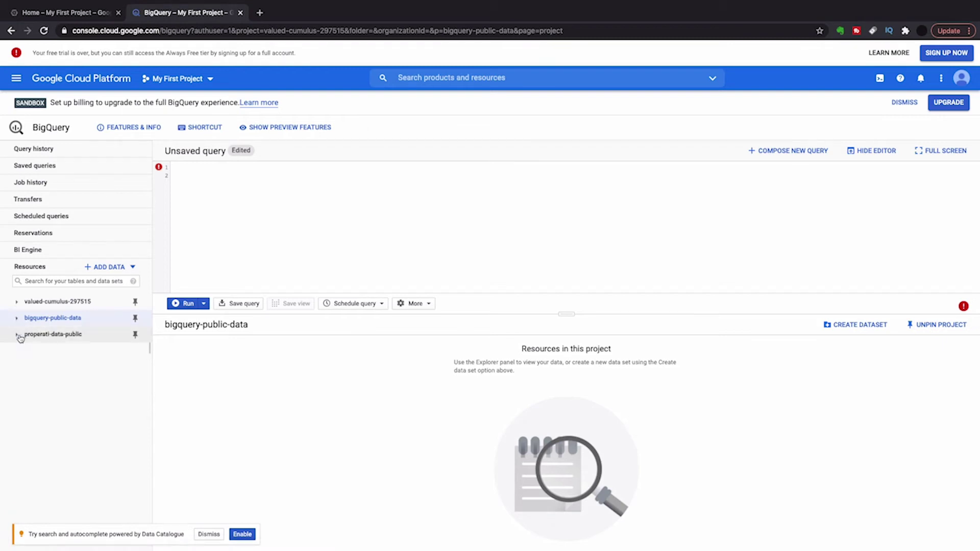
pyautogui.click(16, 334)
pyautogui.click(16, 334)
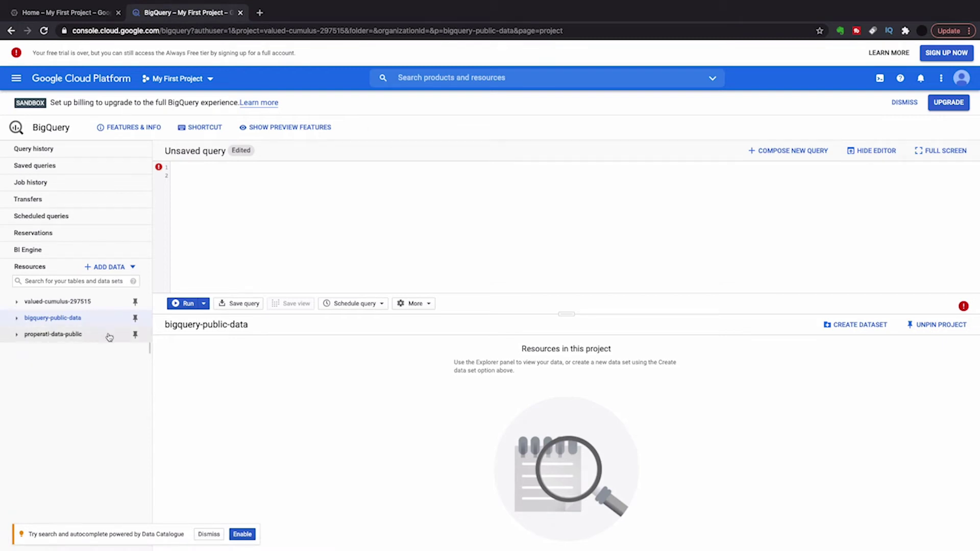
# Step: Expand valued-cumulus-297515 and Deloitte, then show the IMDB table's schema
pyautogui.click(27, 305)
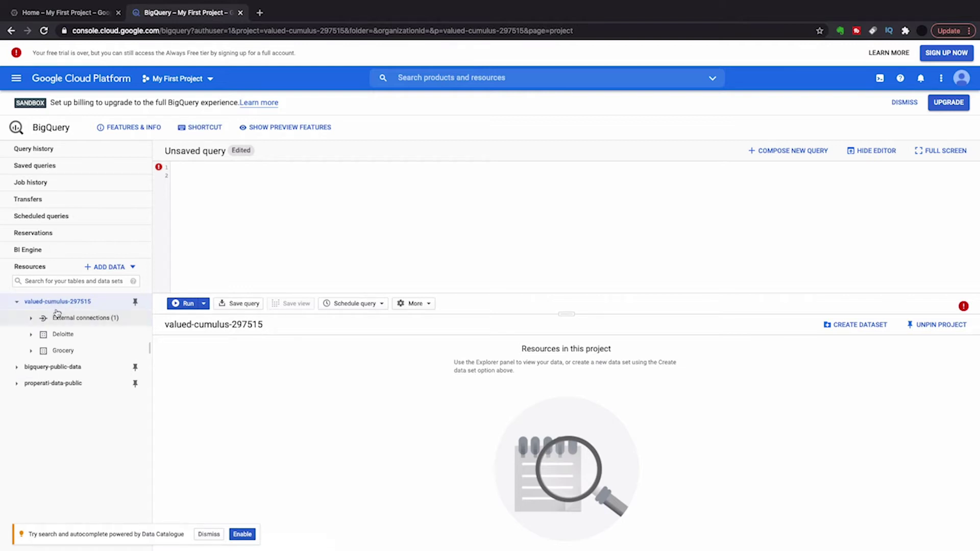
pyautogui.click(31, 336)
pyautogui.click(79, 338)
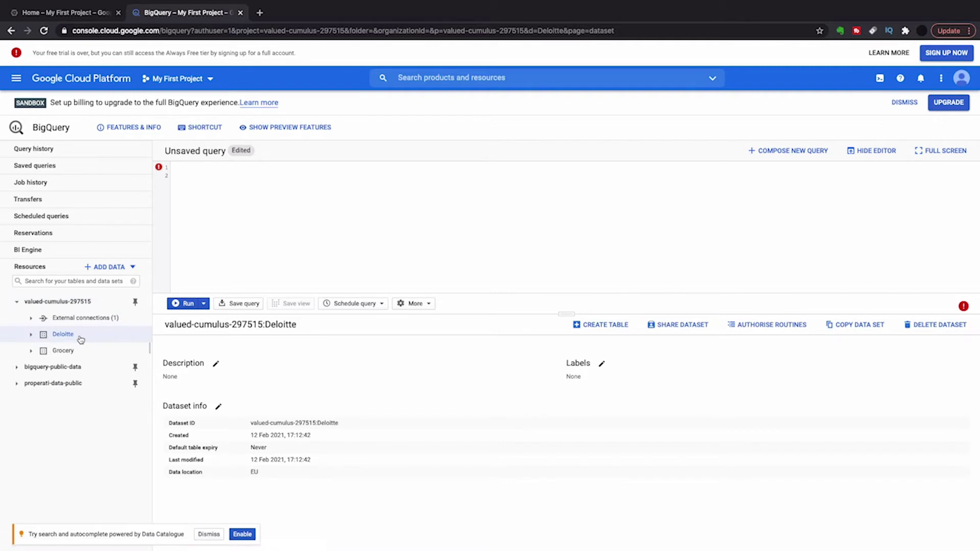
pyautogui.click(32, 335)
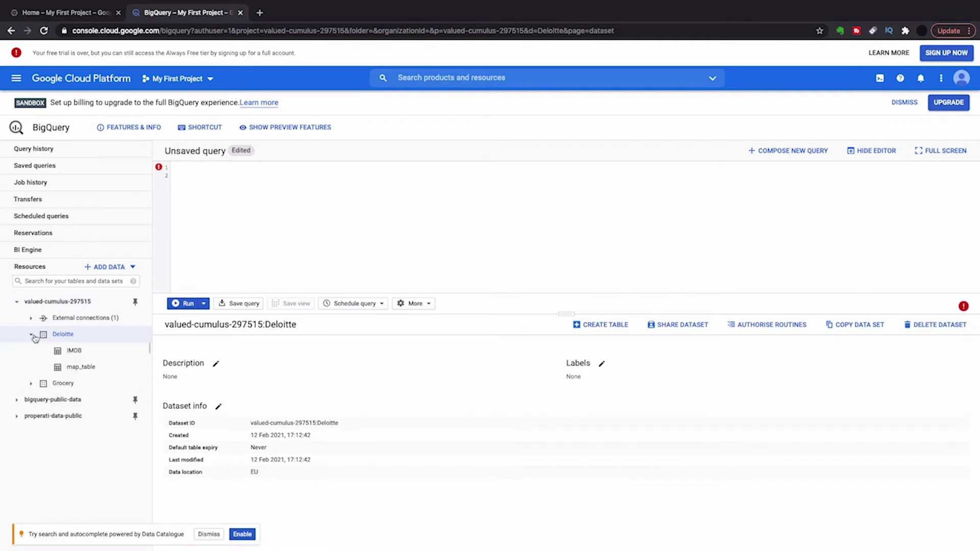
pyautogui.click(75, 354)
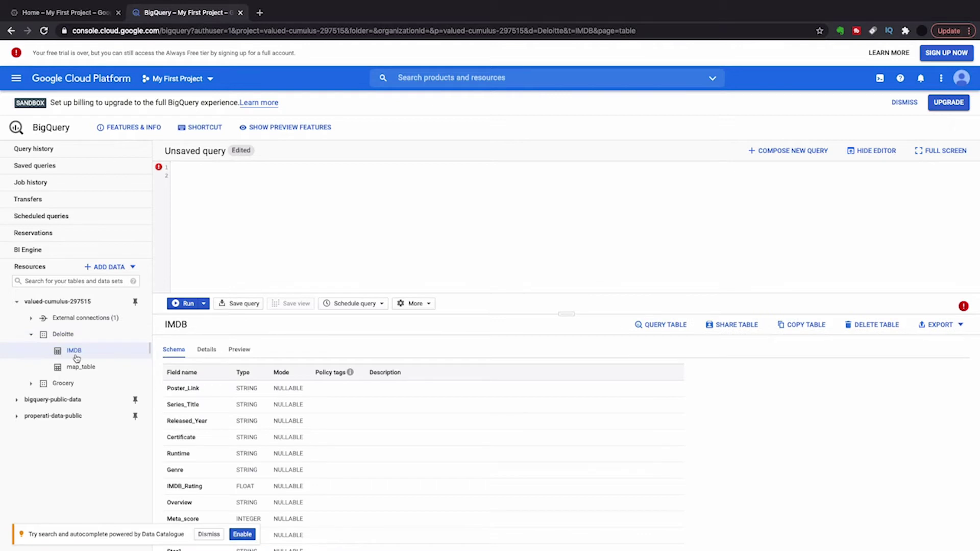
pyautogui.scroll(-2, 240, 388)
pyautogui.scroll(2, 241, 391)
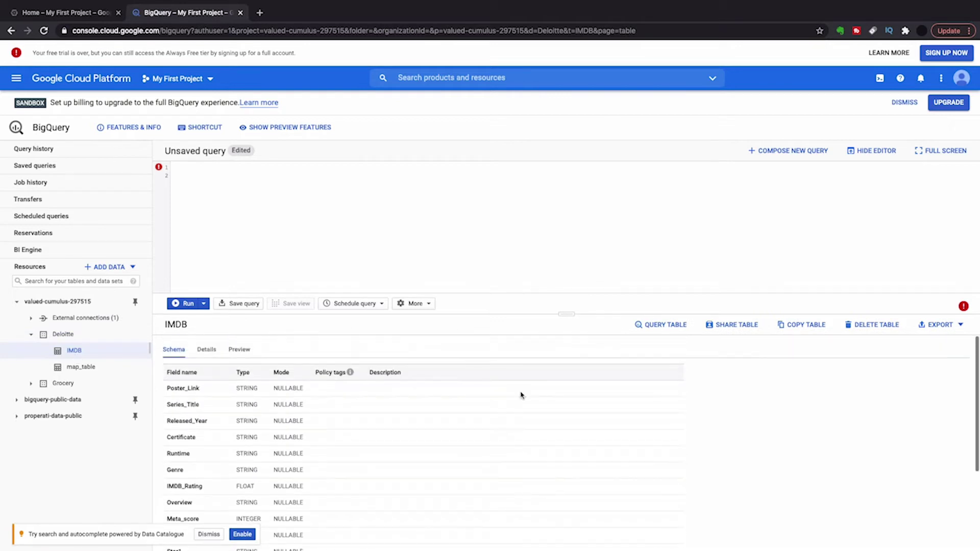
# Step: Run SELECT * on the IMDB table with LIMIT 1000 and scroll sideways through the result columns
pyautogui.click(681, 327)
pyautogui.click(618, 322)
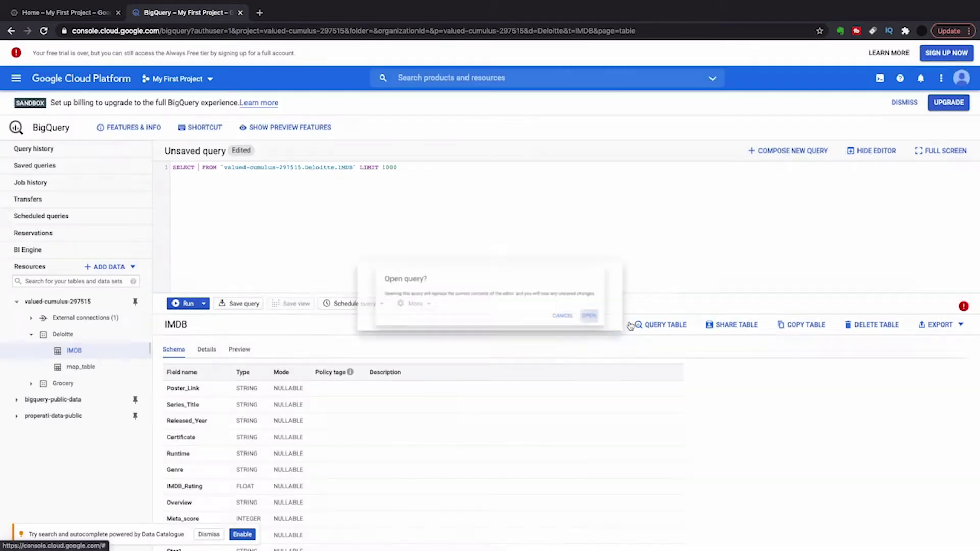
pyautogui.write('*')
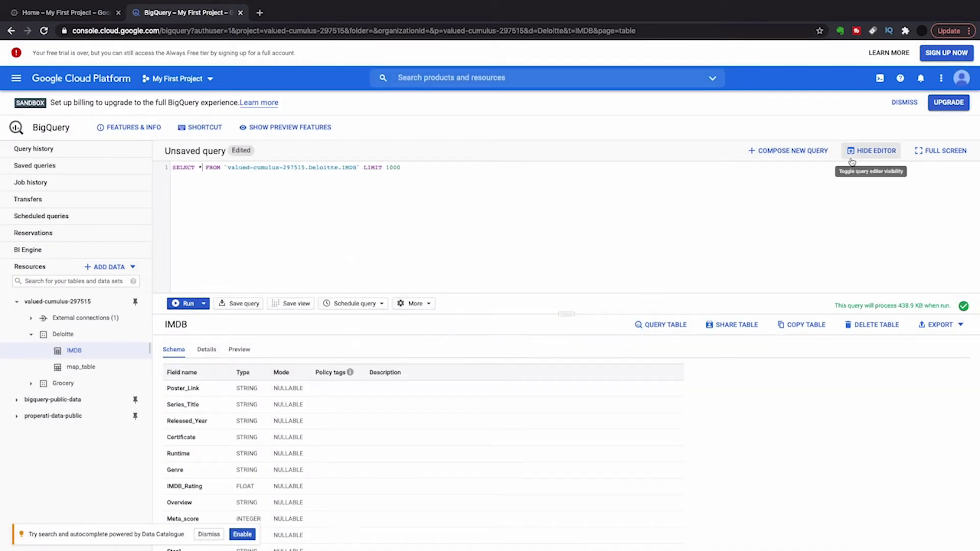
pyautogui.click(185, 305)
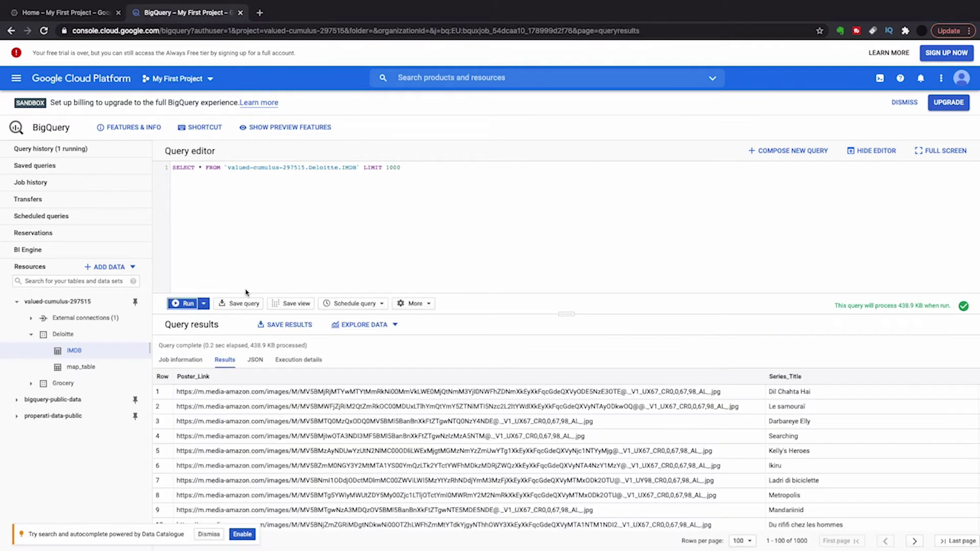
pyautogui.hscroll(15, 424, 494)
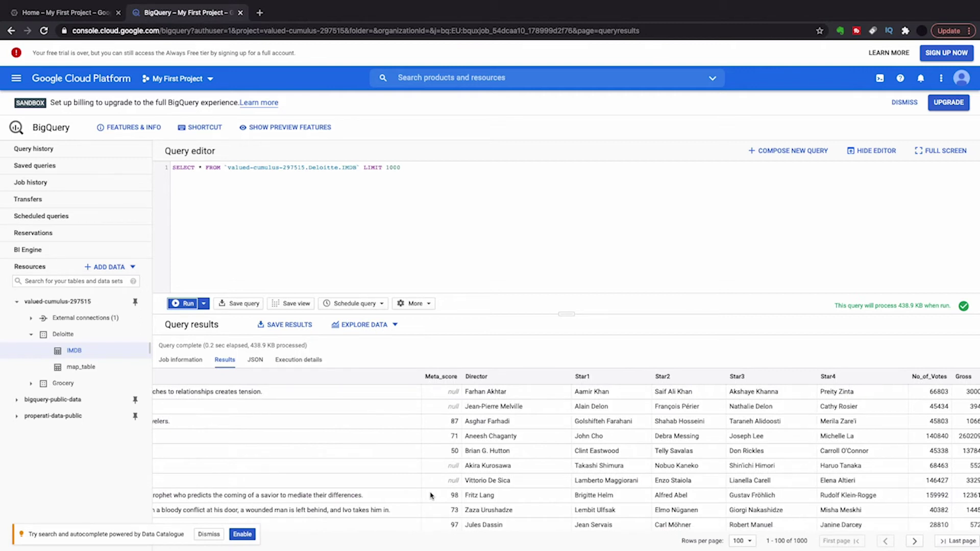
pyautogui.hscroll(-6, 430, 496)
pyautogui.hscroll(6, 430, 494)
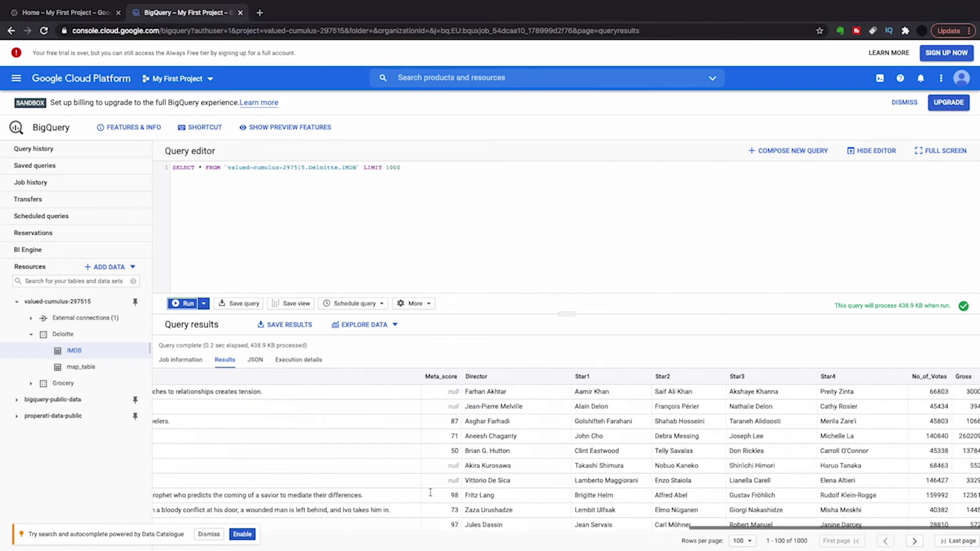
pyautogui.hscroll(1, 649, 469)
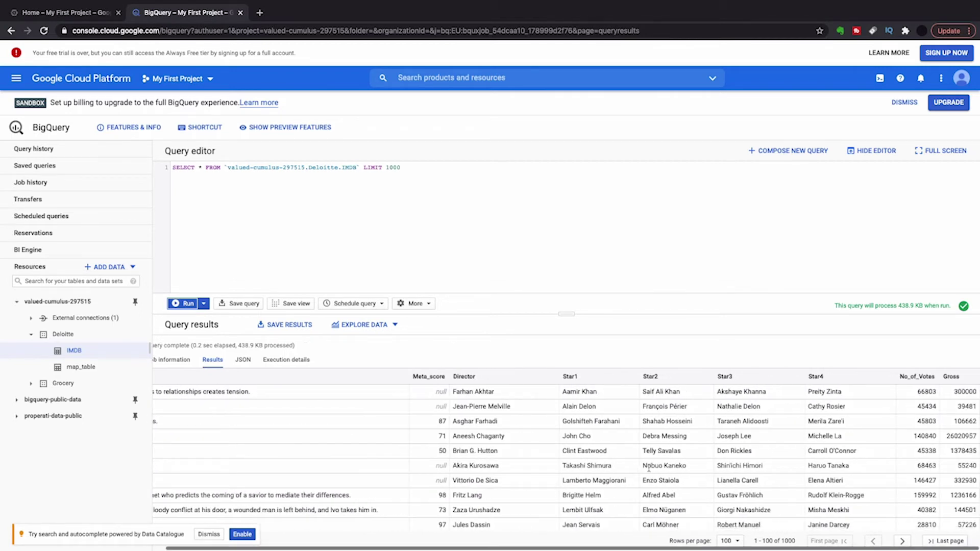
pyautogui.hscroll(-15, 649, 468)
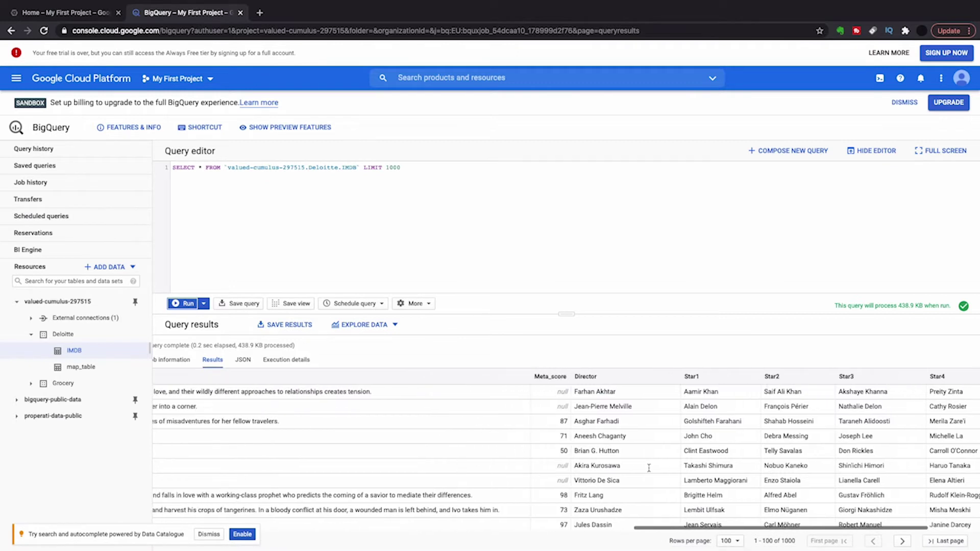
pyautogui.hscroll(-10, 649, 469)
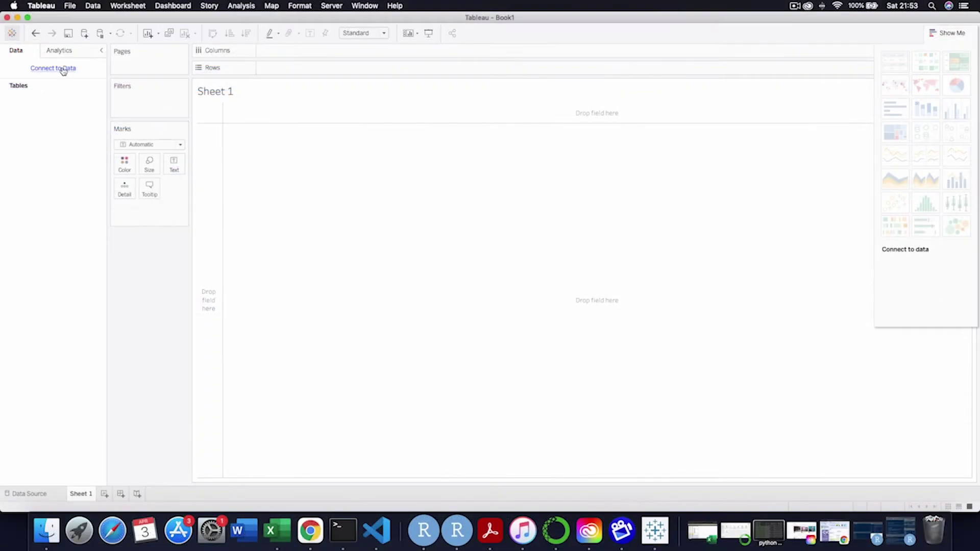
# Step: Connect Tableau to Google BigQuery, signing in with the Google account and allowing access
pyautogui.click(61, 70)
pyautogui.click(133, 284)
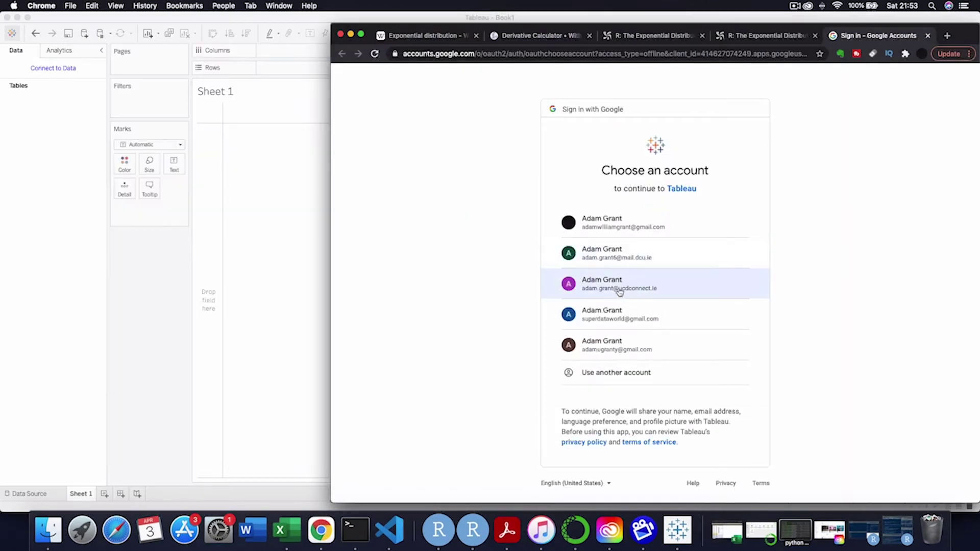
pyautogui.click(620, 291)
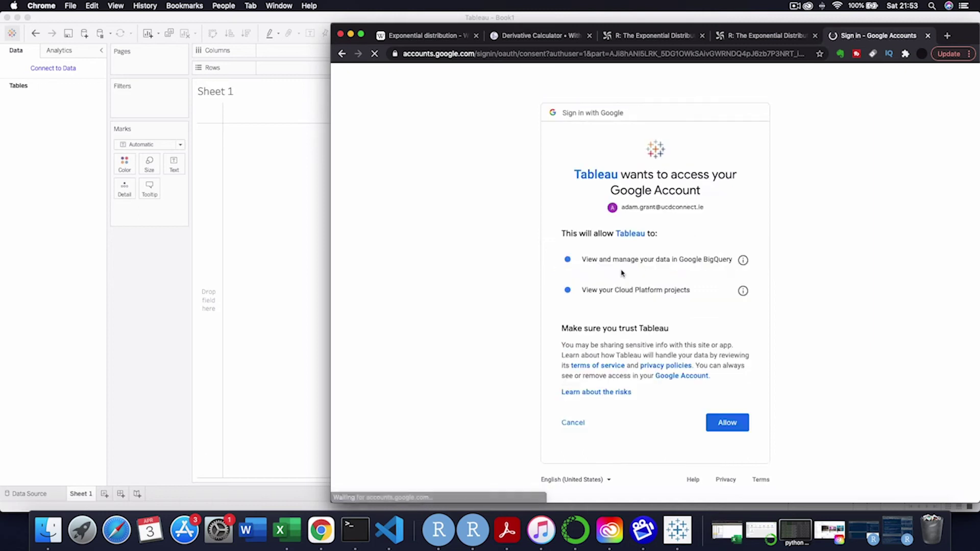
pyautogui.click(724, 423)
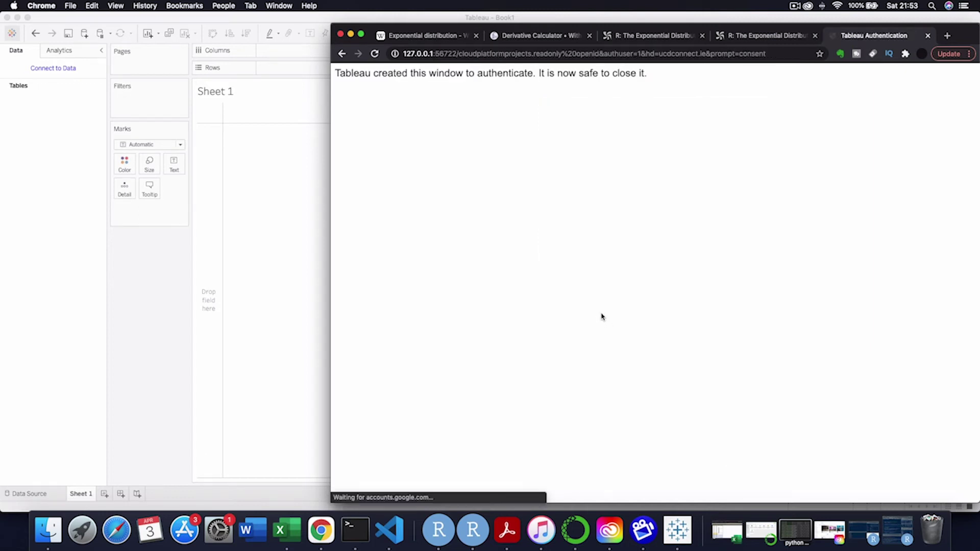
pyautogui.click(340, 34)
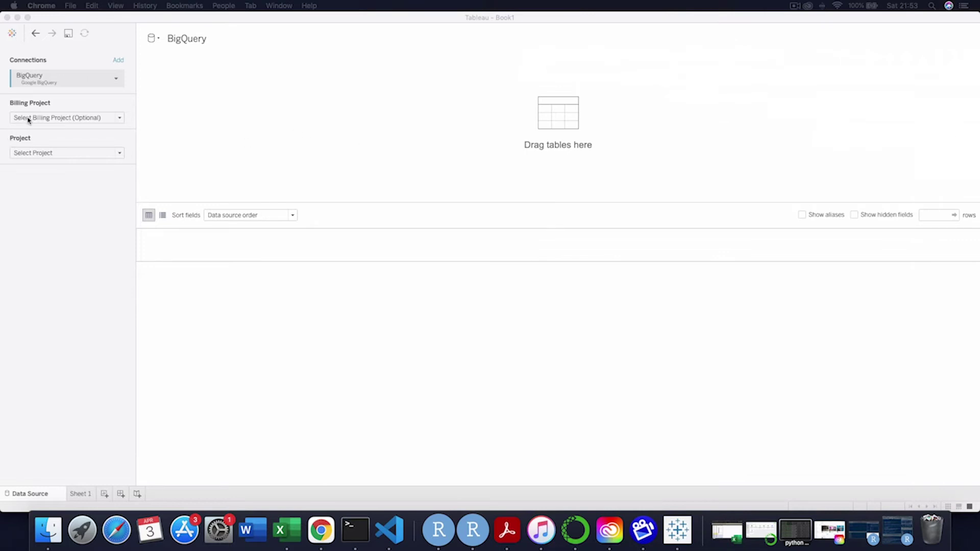
# Step: Set billing project and project to My First Project, dataset to Deloitte, and add the IMDB table
pyautogui.click(27, 118)
pyautogui.click(35, 142)
pyautogui.click(58, 153)
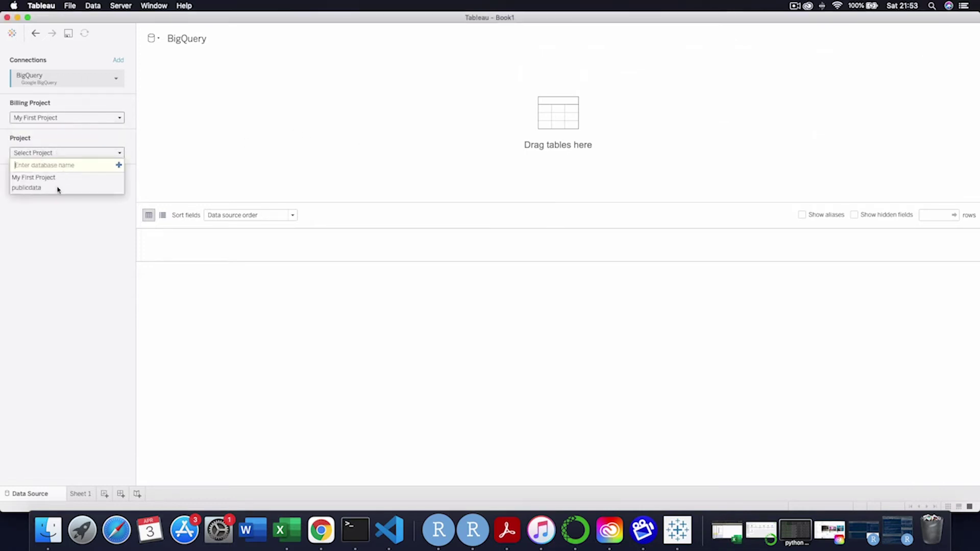
pyautogui.click(68, 178)
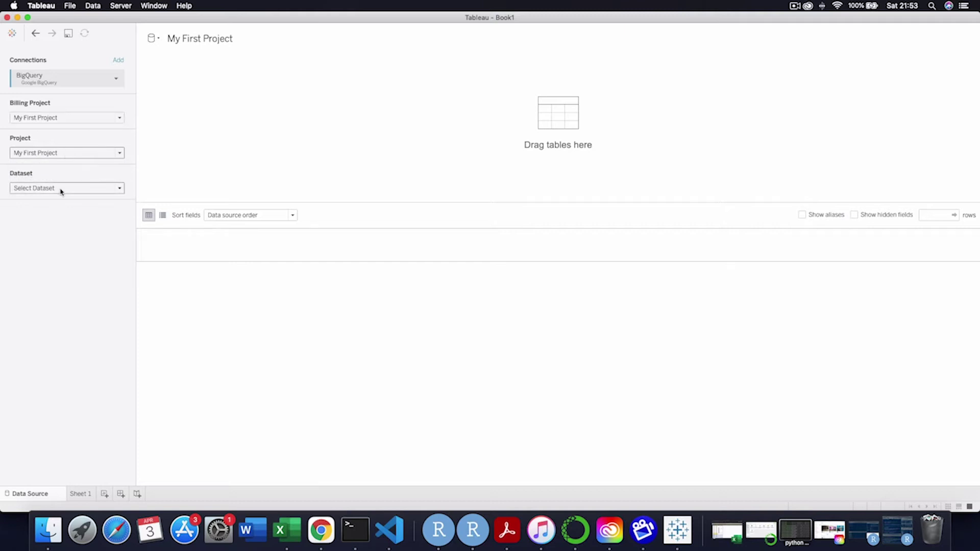
pyautogui.click(58, 190)
pyautogui.click(51, 214)
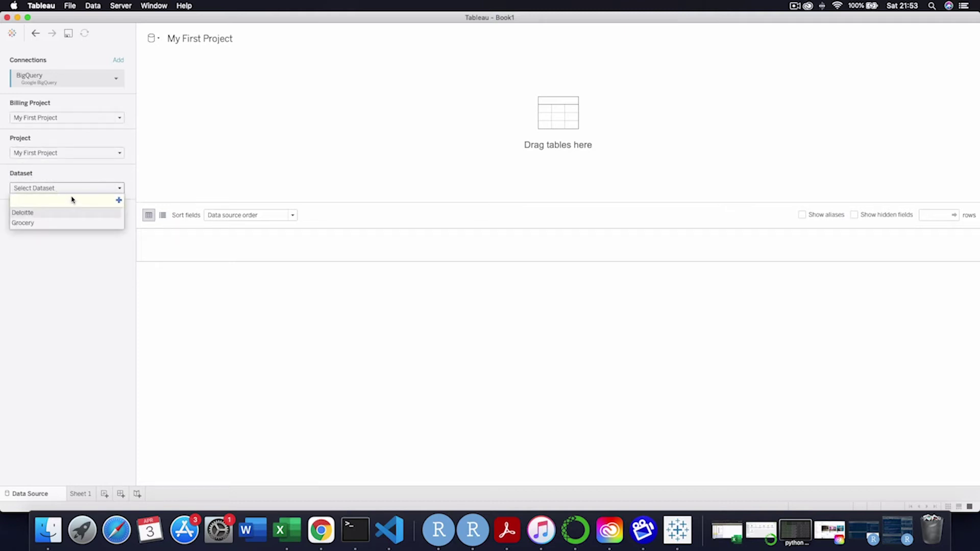
pyautogui.click(41, 223)
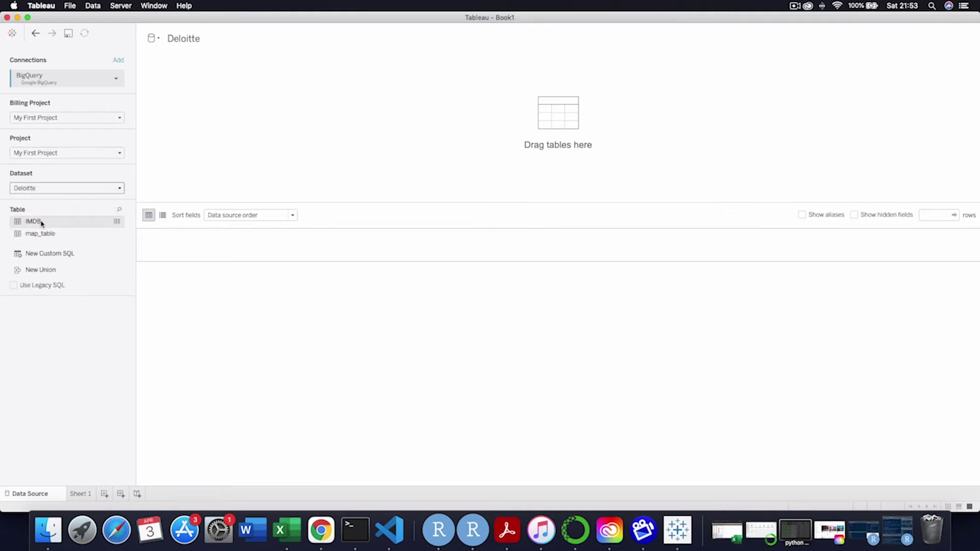
pyautogui.doubleClick(119, 223)
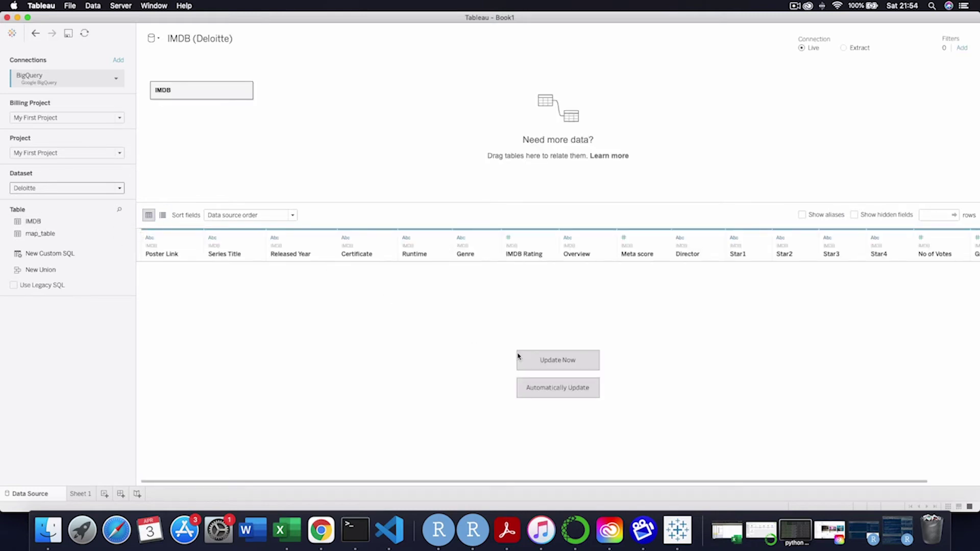
# Step: Load the IMDB preview and hide Poster Link, Certificate and the other columns through Star4
pyautogui.click(568, 357)
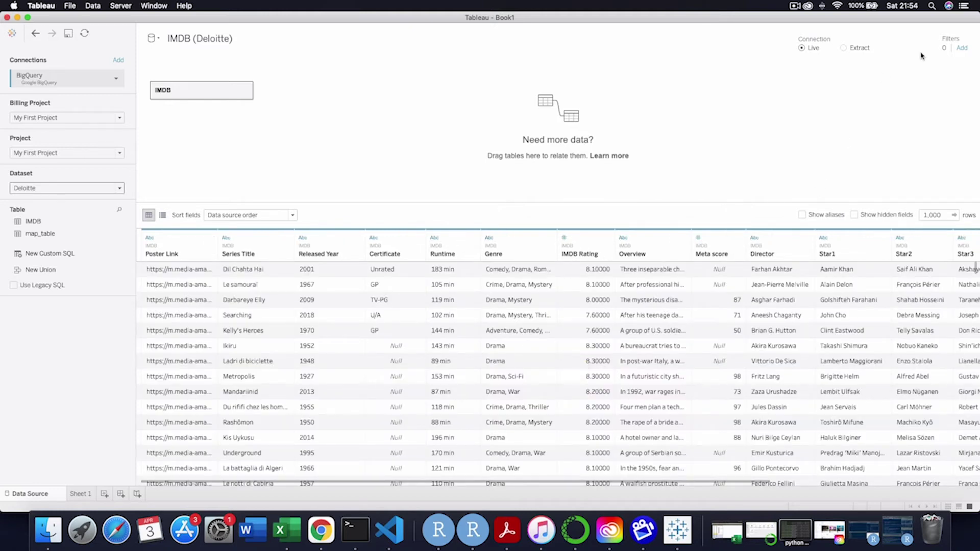
pyautogui.click(199, 250)
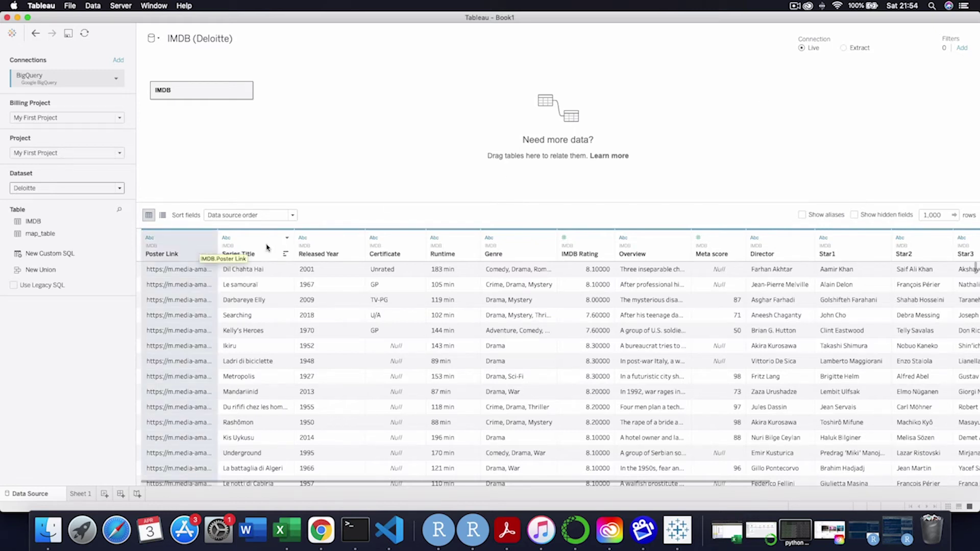
pyautogui.click(403, 245)
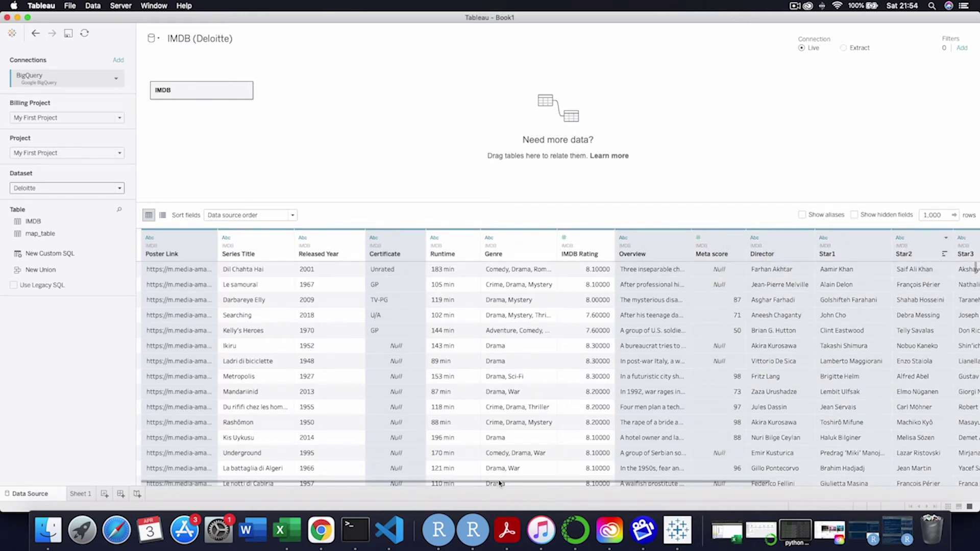
pyautogui.moveTo(500, 483); pyautogui.dragTo(783, 491)
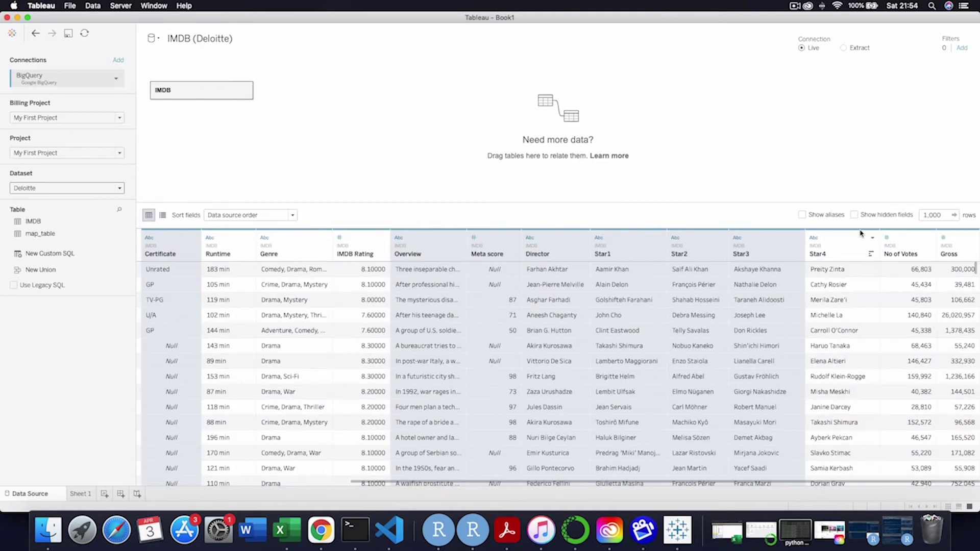
pyautogui.rightClick(844, 250)
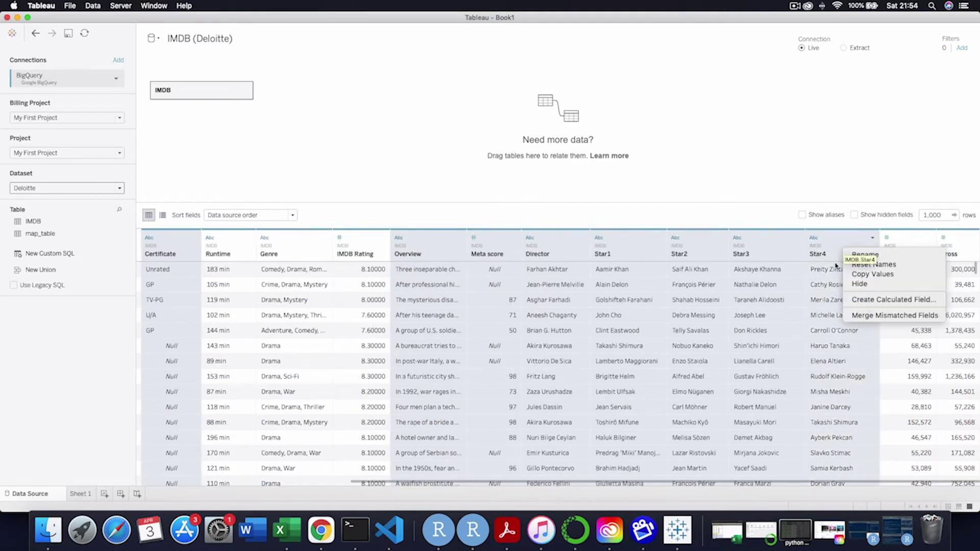
pyautogui.click(884, 284)
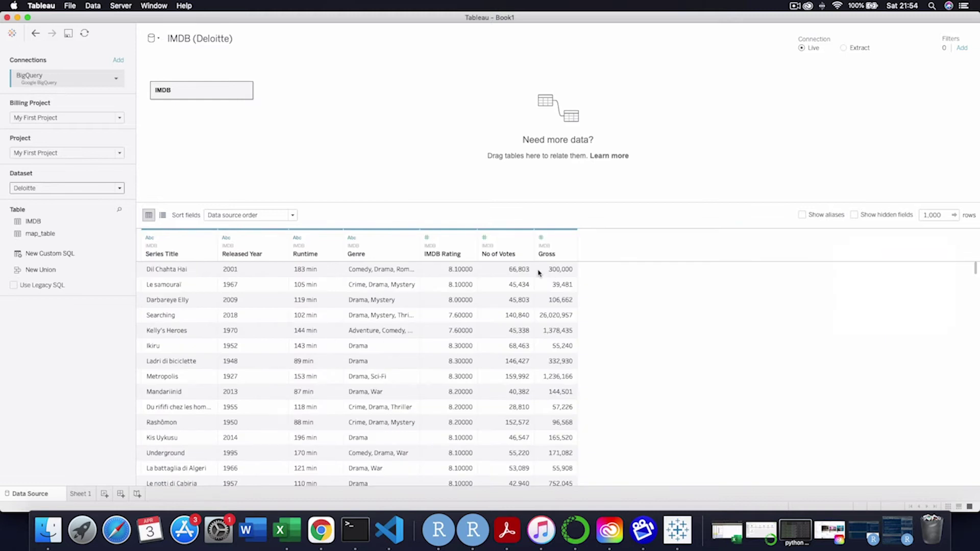
pyautogui.click(962, 47)
# Step: Add a data source filter keeping Gross of at least 100,000,000
pyautogui.click(378, 283)
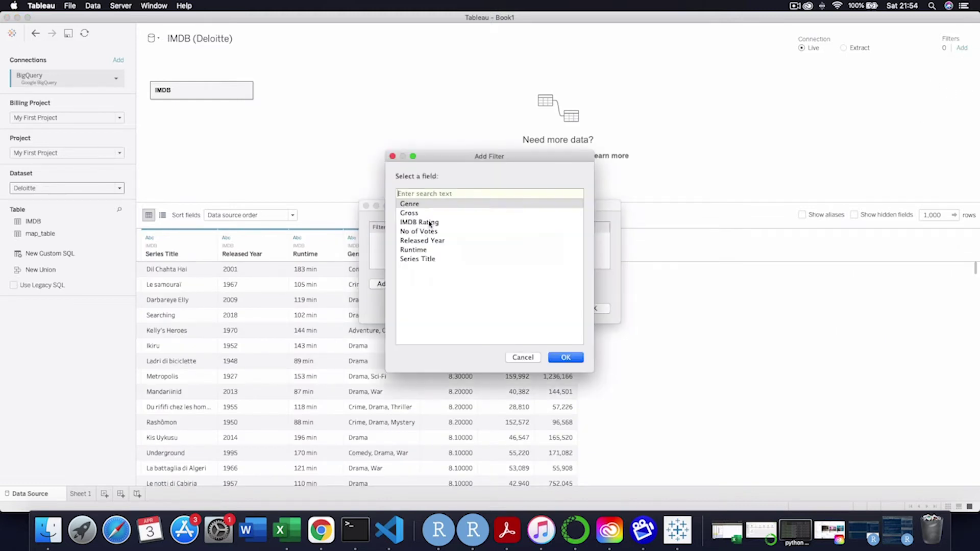
pyautogui.doubleClick(419, 215)
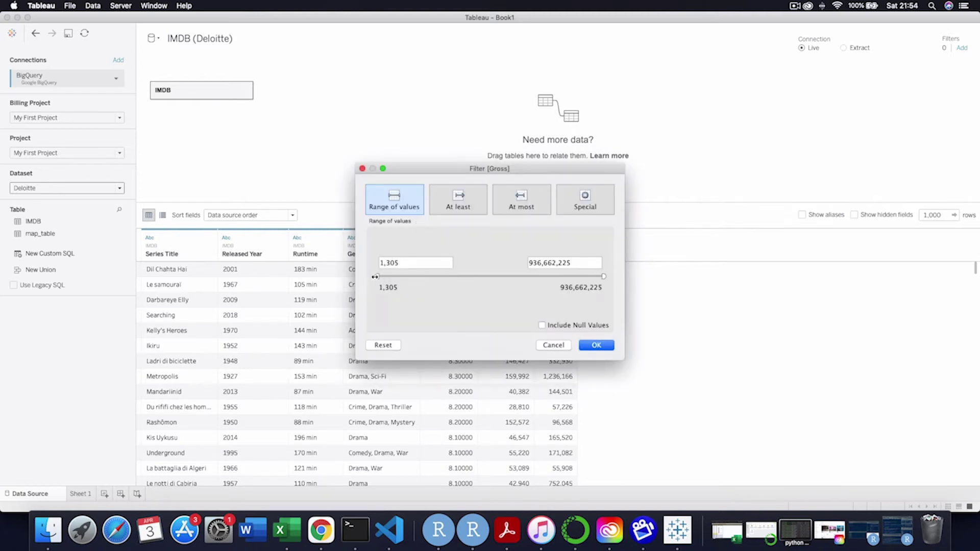
pyautogui.moveTo(377, 276); pyautogui.dragTo(401, 278)
pyautogui.click(451, 210)
pyautogui.click(426, 263)
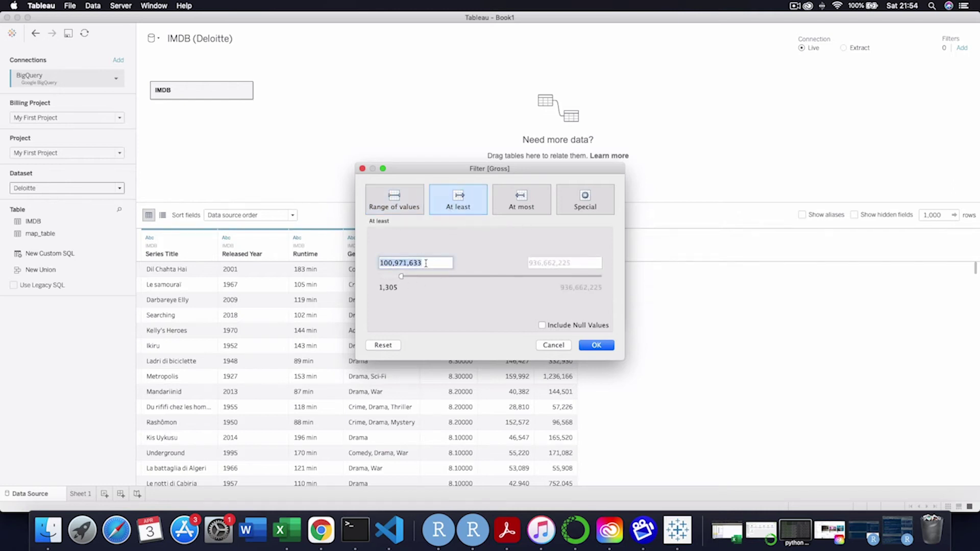
pyautogui.write('100,000,000')
pyautogui.press('Tab')
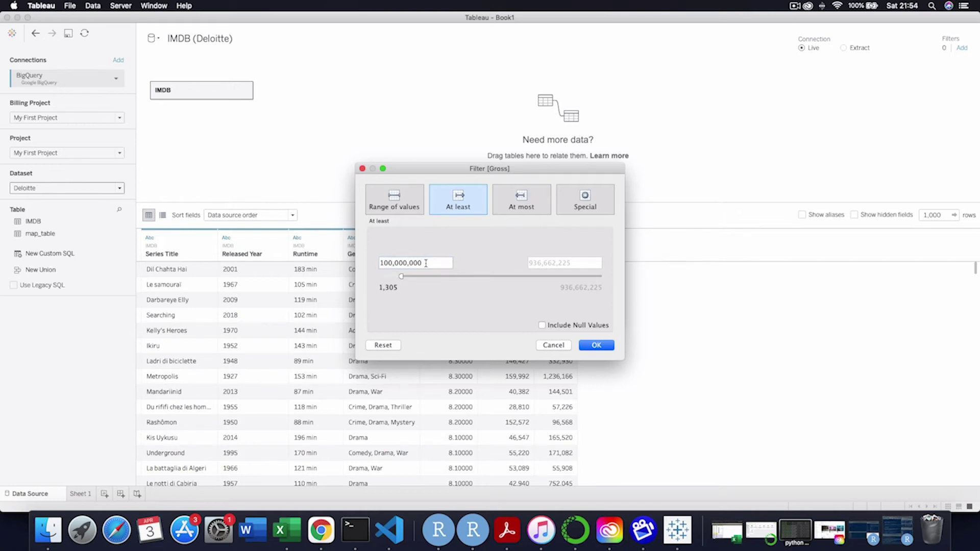
pyautogui.click(595, 346)
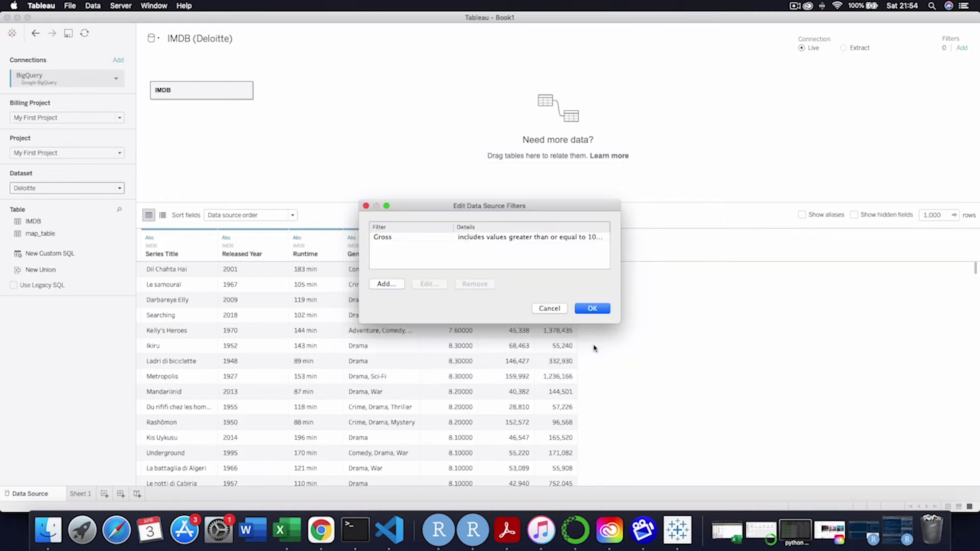
pyautogui.click(387, 284)
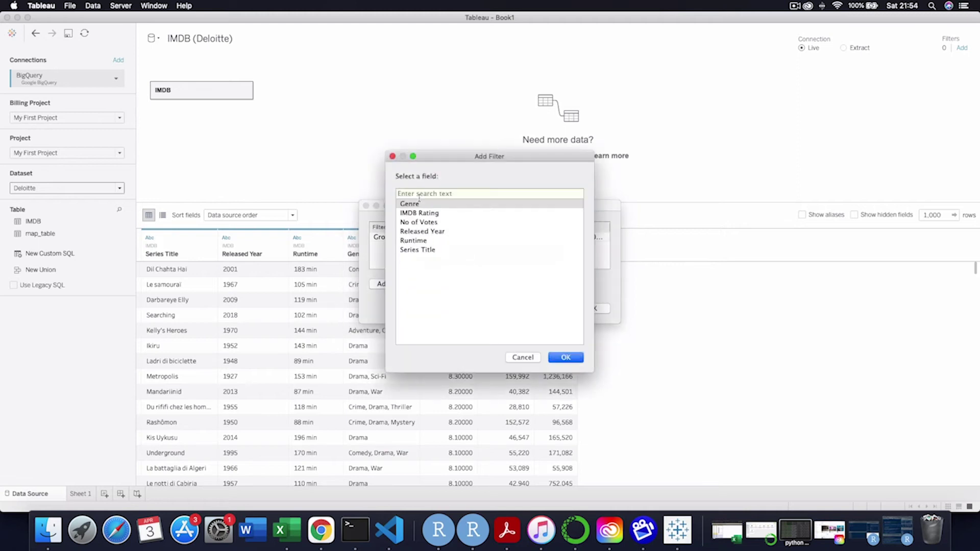
# Step: Add a Released Year filter keeping 2001–2020 and refresh the preview to 125 rows
pyautogui.doubleClick(423, 232)
pyautogui.click(400, 242)
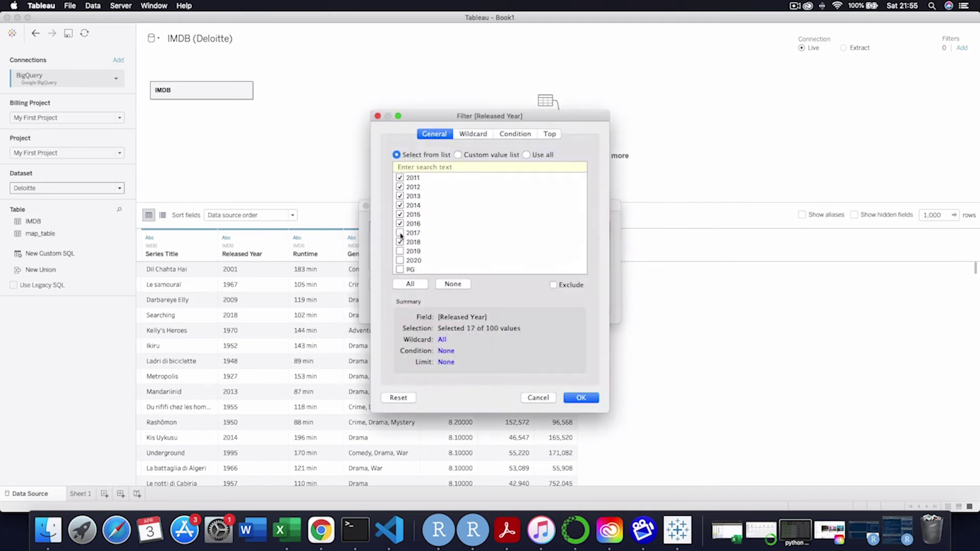
pyautogui.click(400, 261)
pyautogui.click(581, 399)
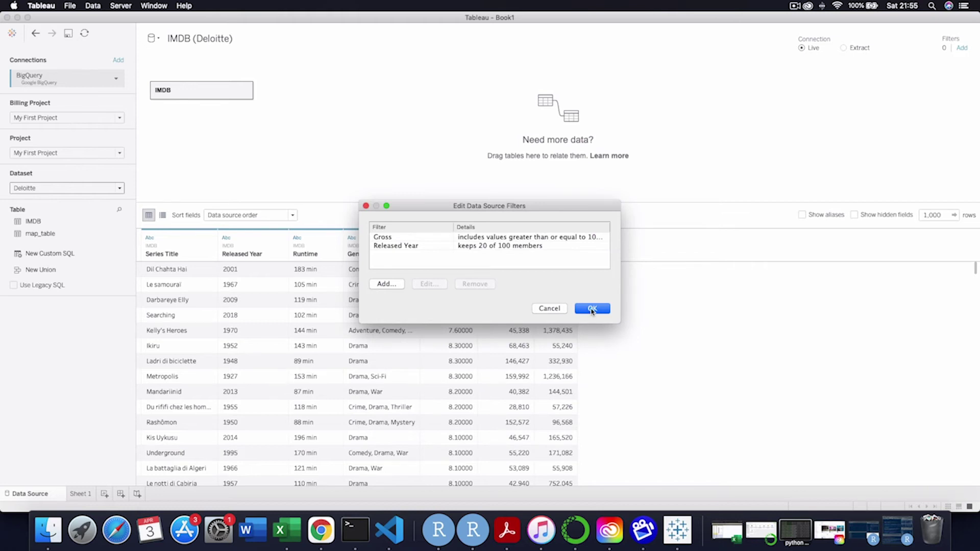
pyautogui.click(592, 309)
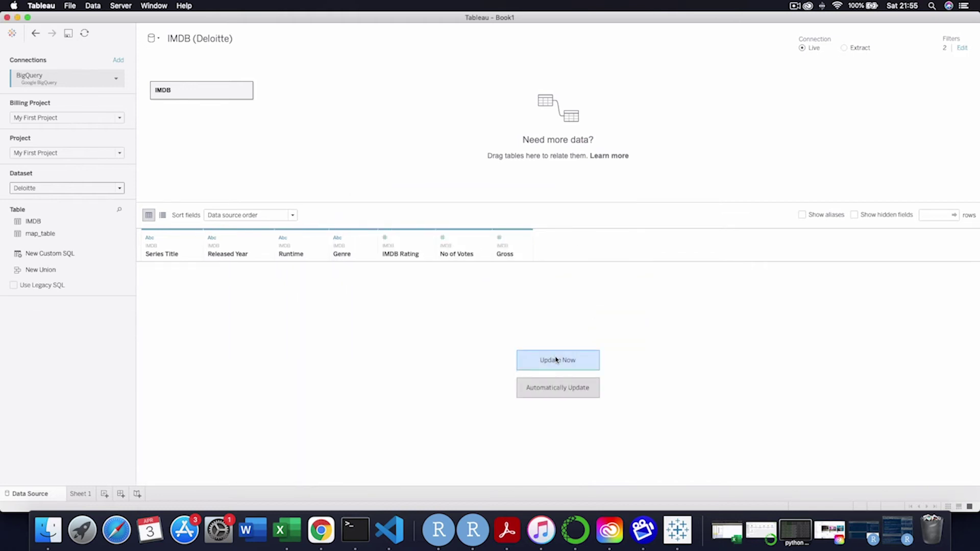
pyautogui.click(557, 360)
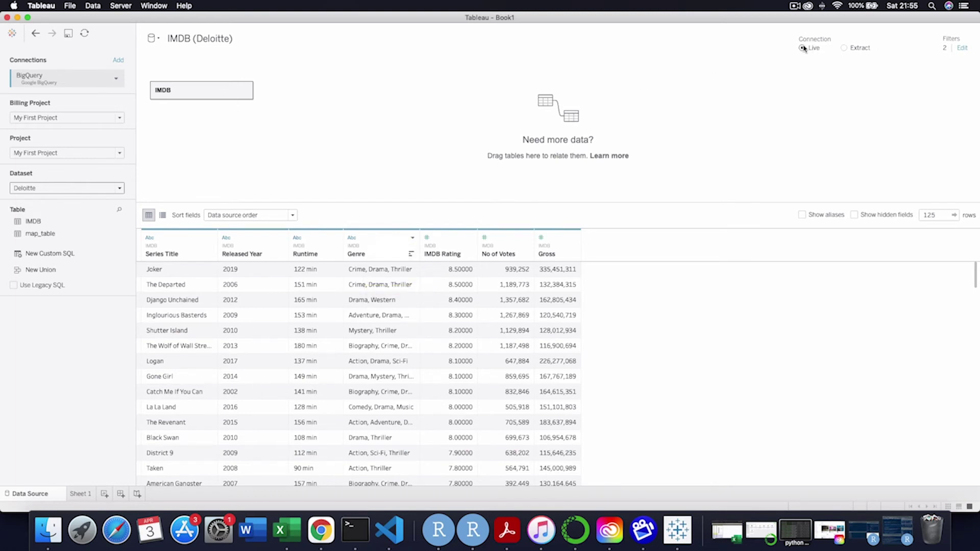
# Step: Switch the connection to Extract using both filters and reload the 125-row preview
pyautogui.click(845, 48)
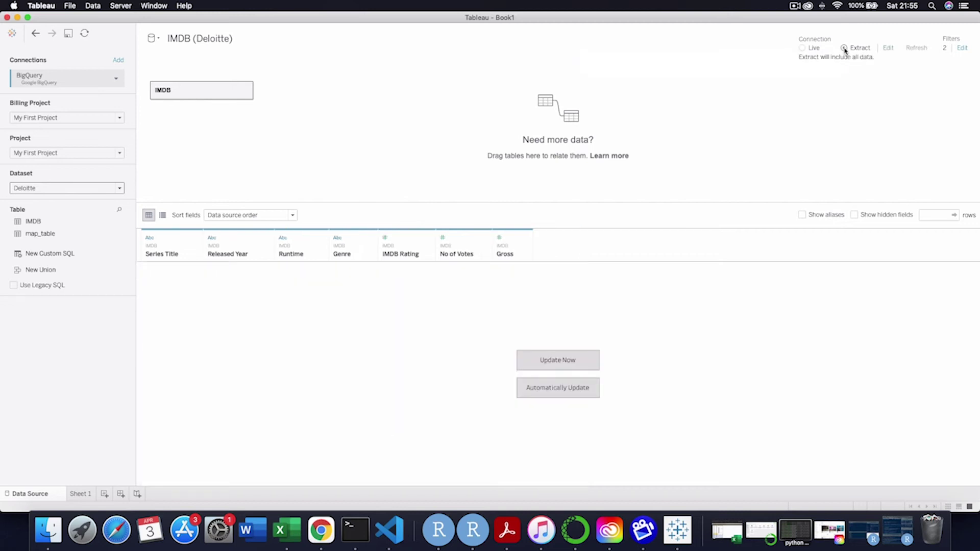
pyautogui.click(888, 48)
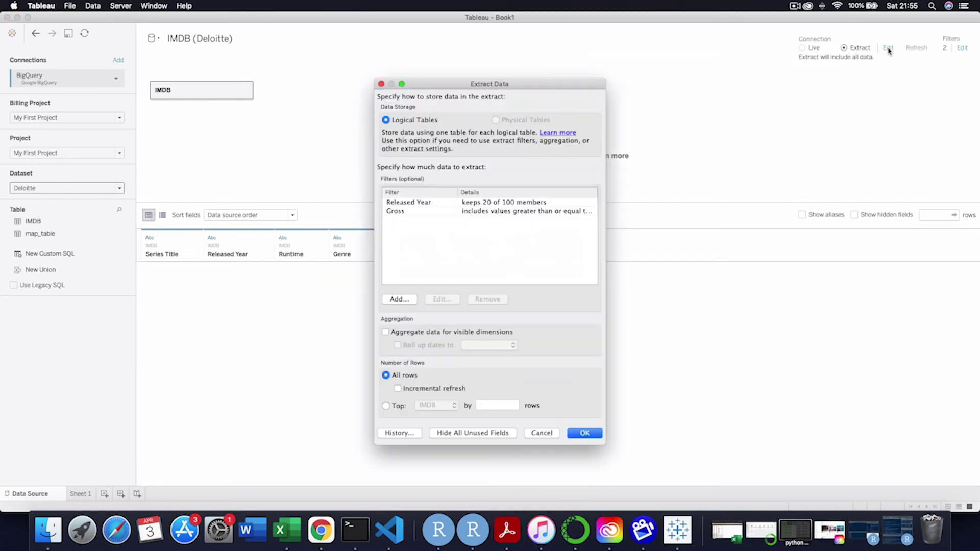
pyautogui.click(573, 435)
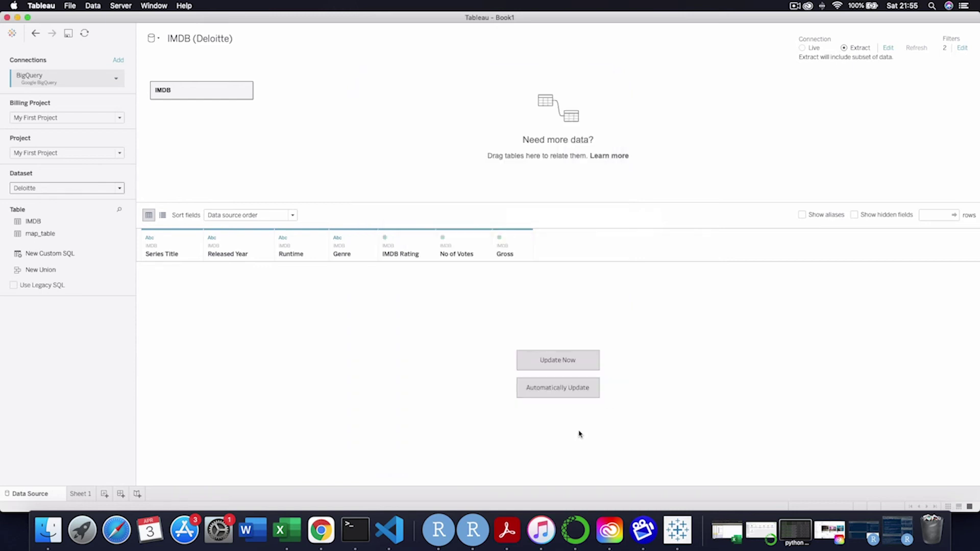
pyautogui.click(557, 360)
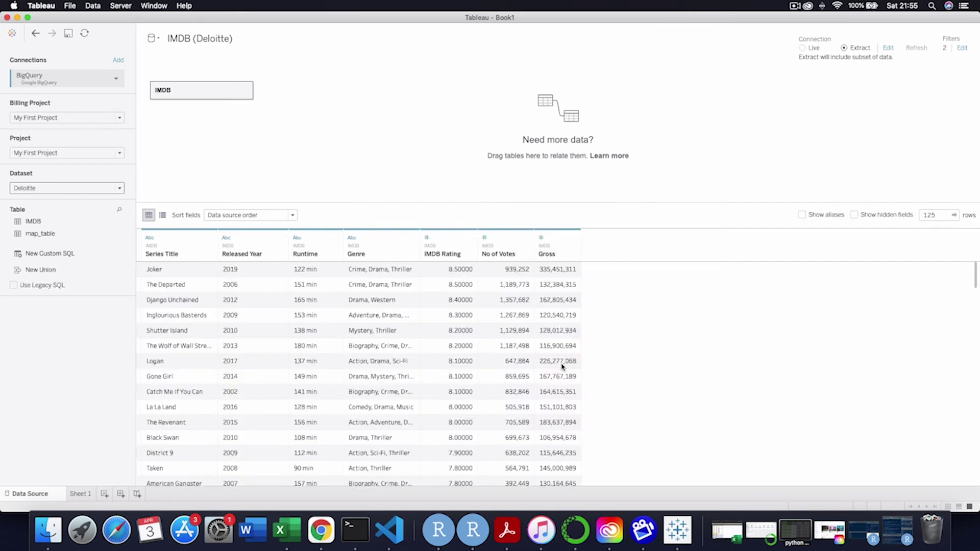
pyautogui.click(281, 238)
pyautogui.click(281, 238)
# Step: Go to Sheet 1 and save the extract as IMDB (Deloitte) in Datasources/2021.1
pyautogui.click(84, 494)
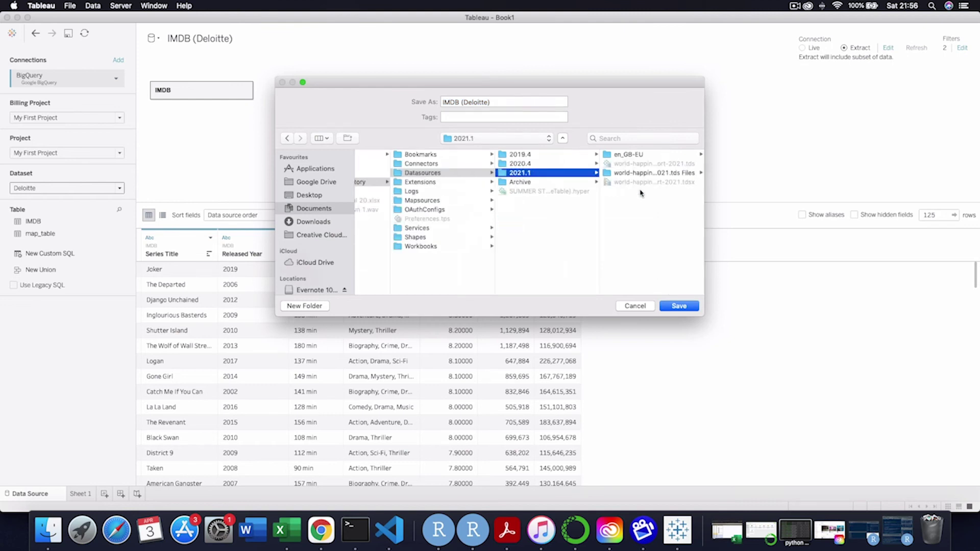
pyautogui.click(675, 306)
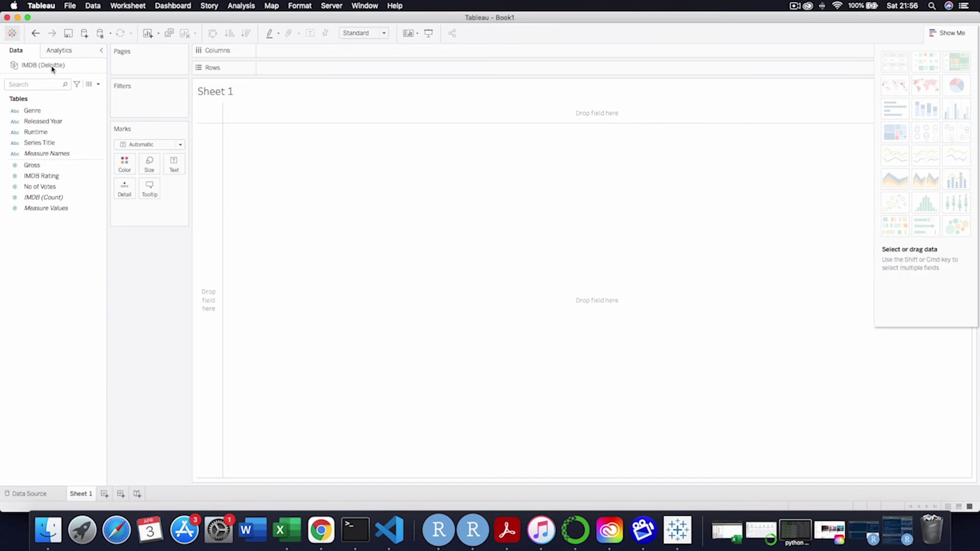
# Step: Open the IMDB (Deloitte) data source filters and review the years kept by Released Year
pyautogui.rightClick(14, 68)
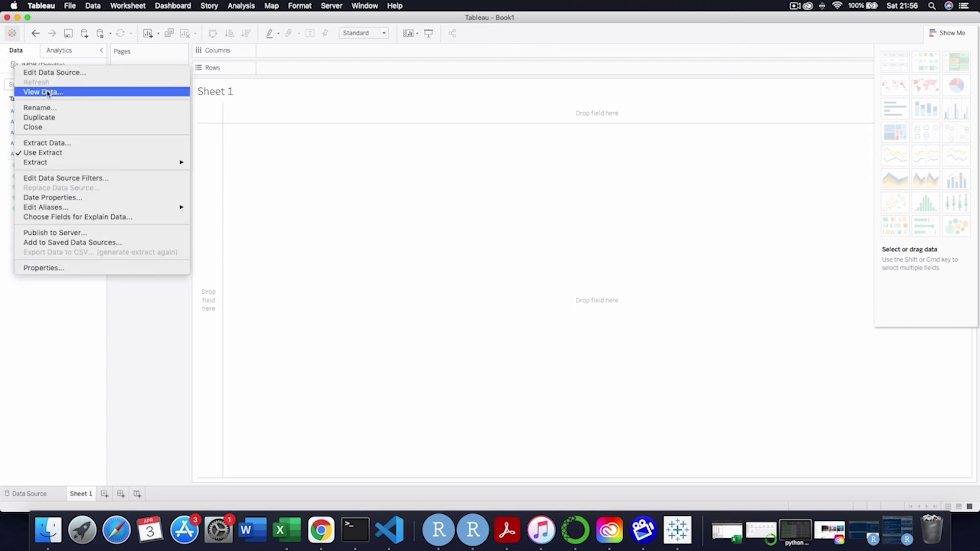
pyautogui.moveTo(98, 167)
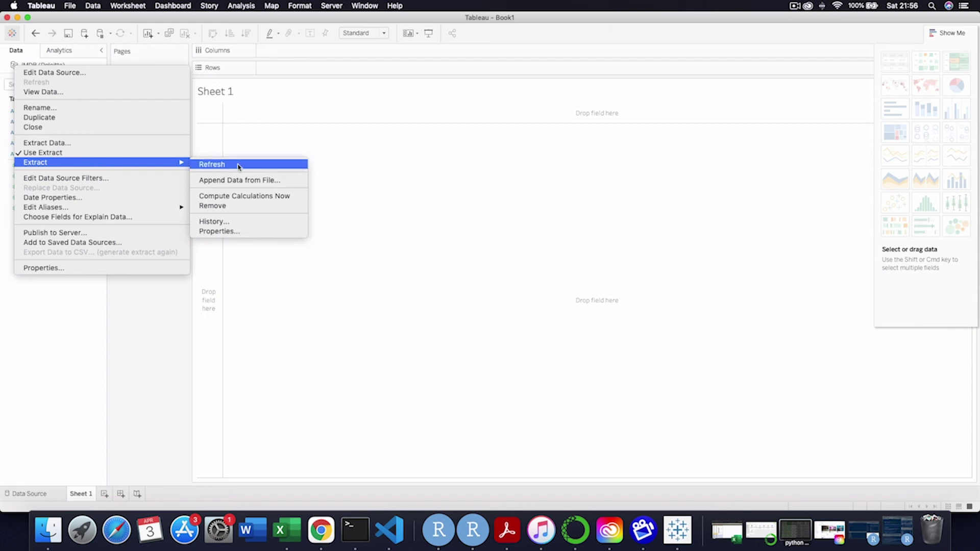
pyautogui.click(158, 179)
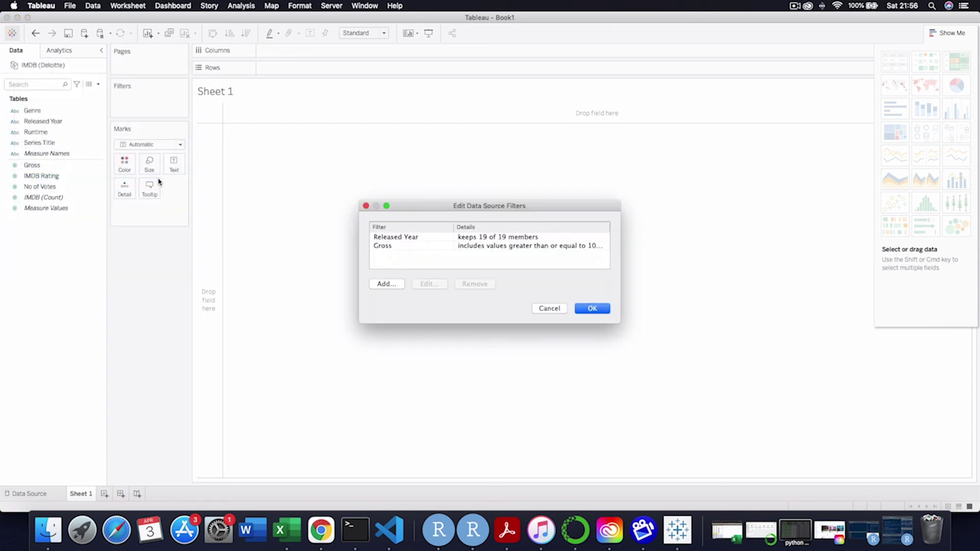
pyautogui.doubleClick(414, 239)
pyautogui.scroll(-4, 409, 243)
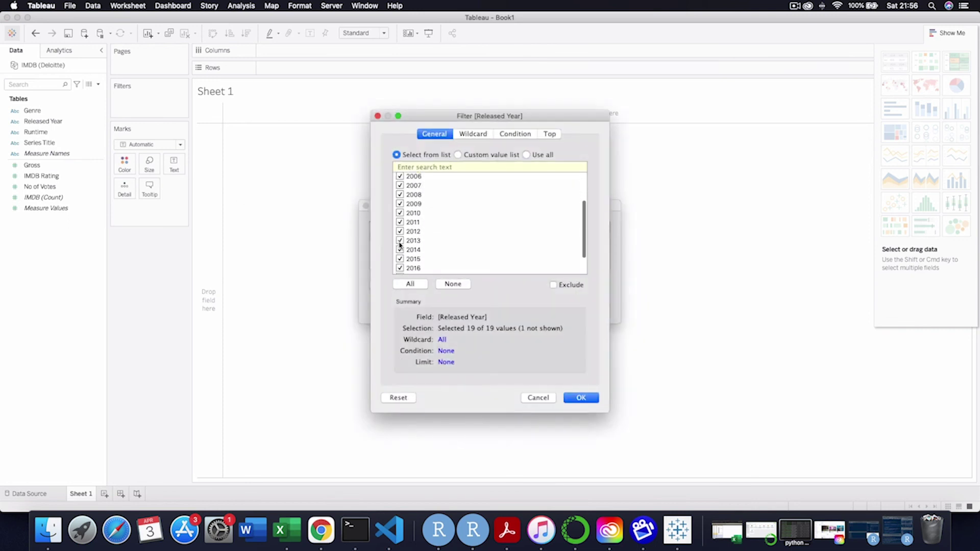
pyautogui.scroll(4, 402, 243)
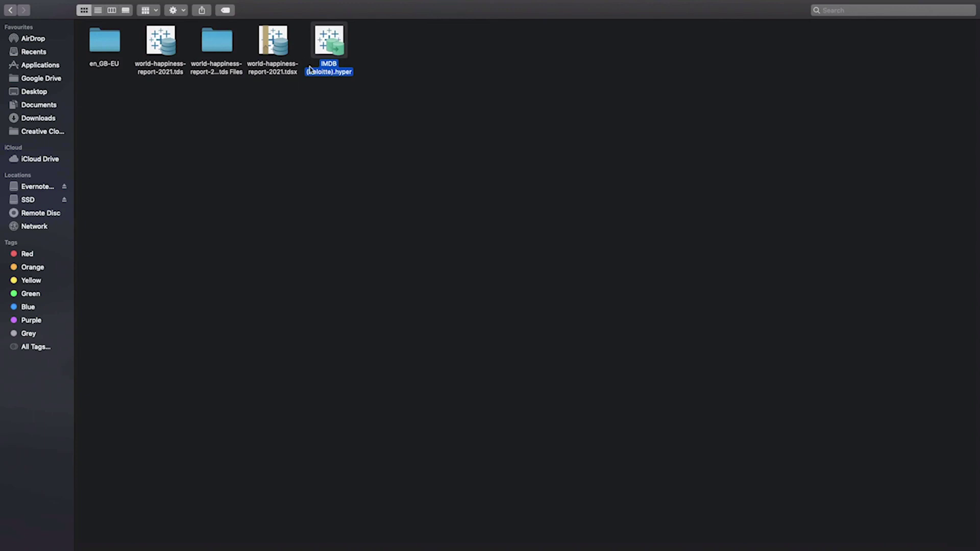
# Step: Open IMDB (Deloitte).hyper from Finder so it loads in Tableau as an extract
pyautogui.doubleClick(327, 37)
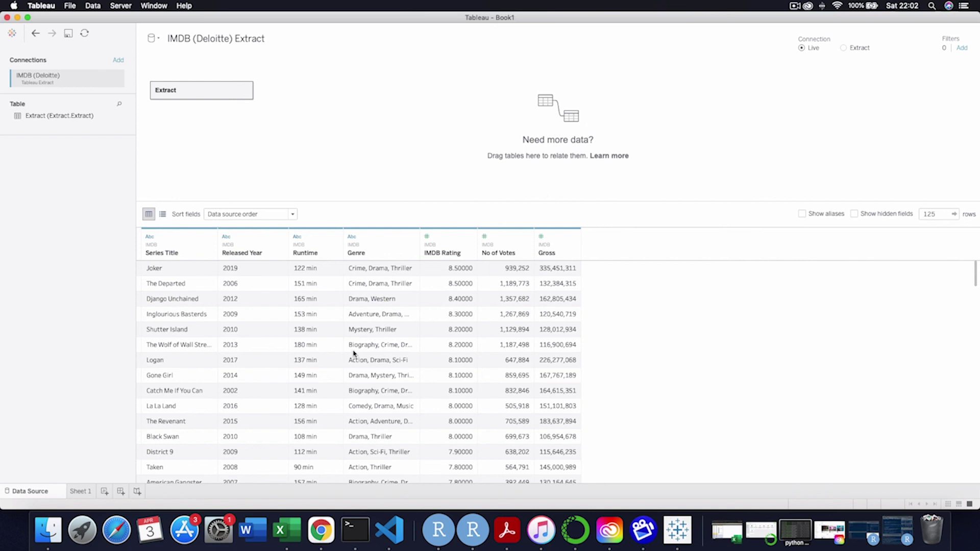
# Step: Sort the IMDB (Deloitte) Extract preview by Released Year ascending, then select the Extract table
pyautogui.scroll(-10, 362, 333)
pyautogui.scroll(-5, 361, 333)
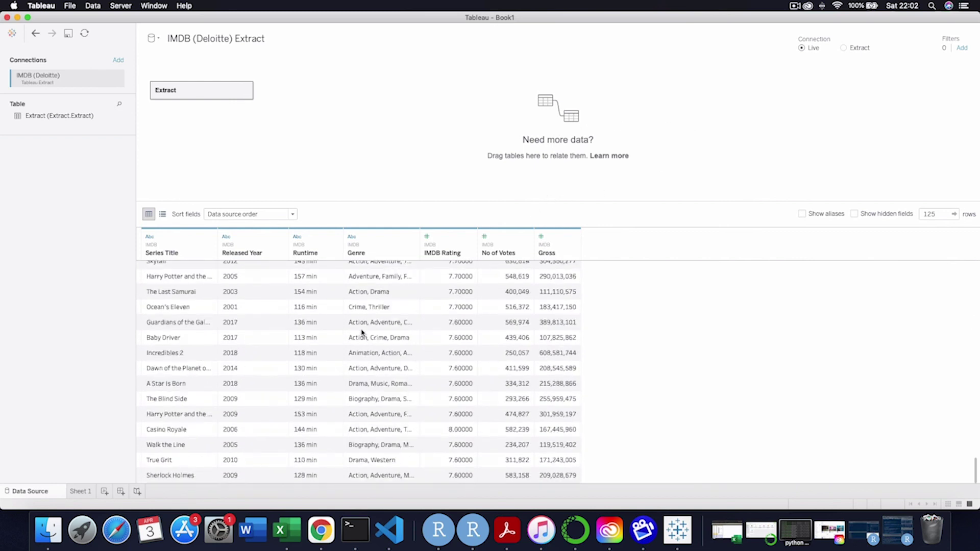
pyautogui.scroll(15, 361, 333)
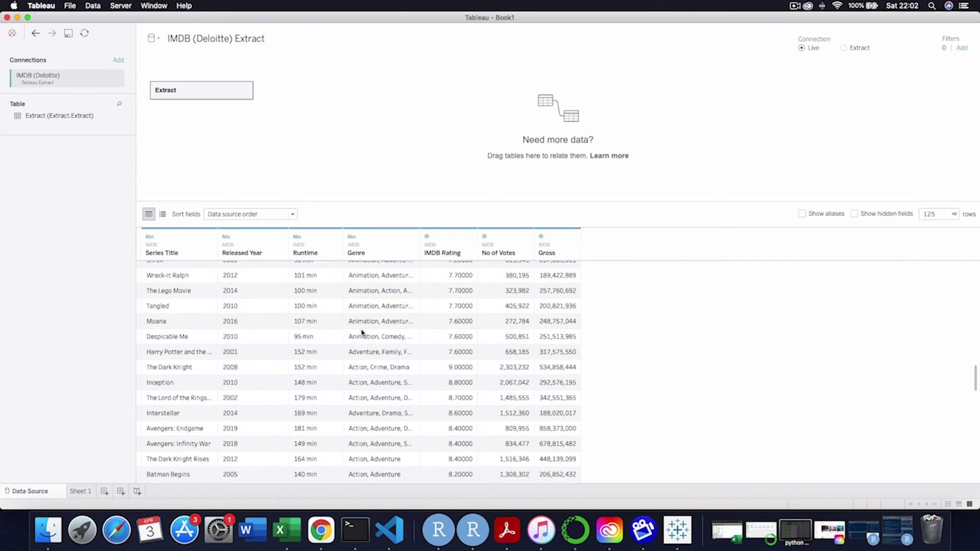
pyautogui.click(254, 254)
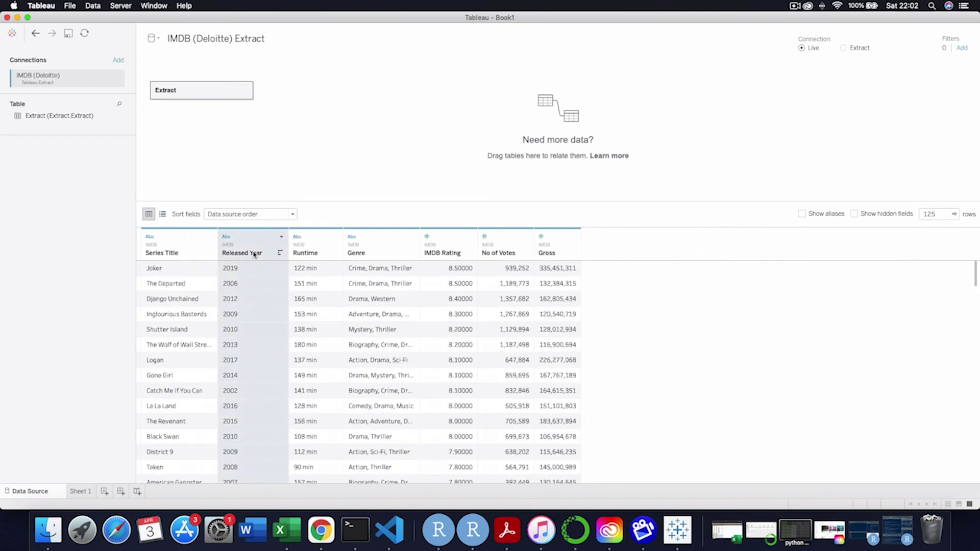
pyautogui.click(281, 237)
pyautogui.click(282, 238)
pyautogui.click(281, 238)
pyautogui.click(281, 238)
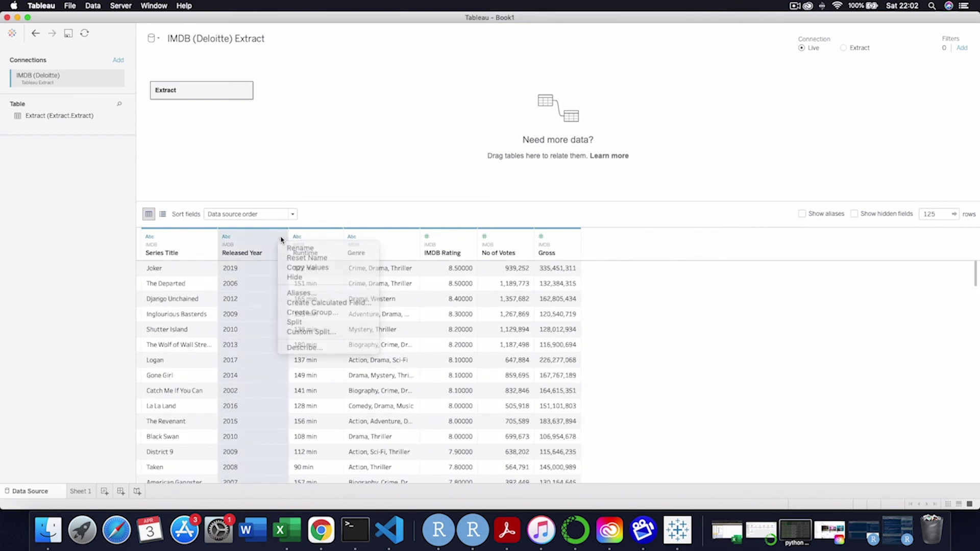
pyautogui.click(280, 255)
pyautogui.scroll(-20, 262, 316)
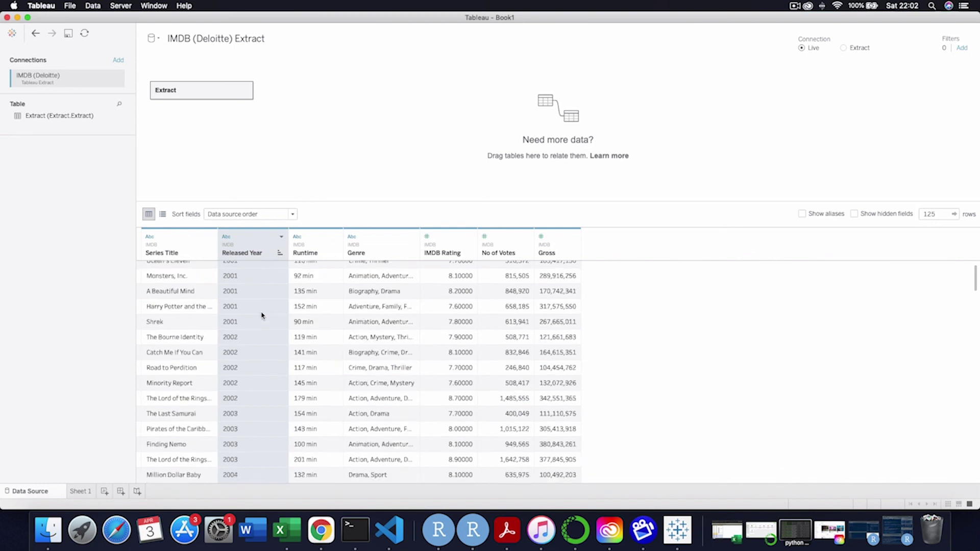
pyautogui.scroll(20, 261, 316)
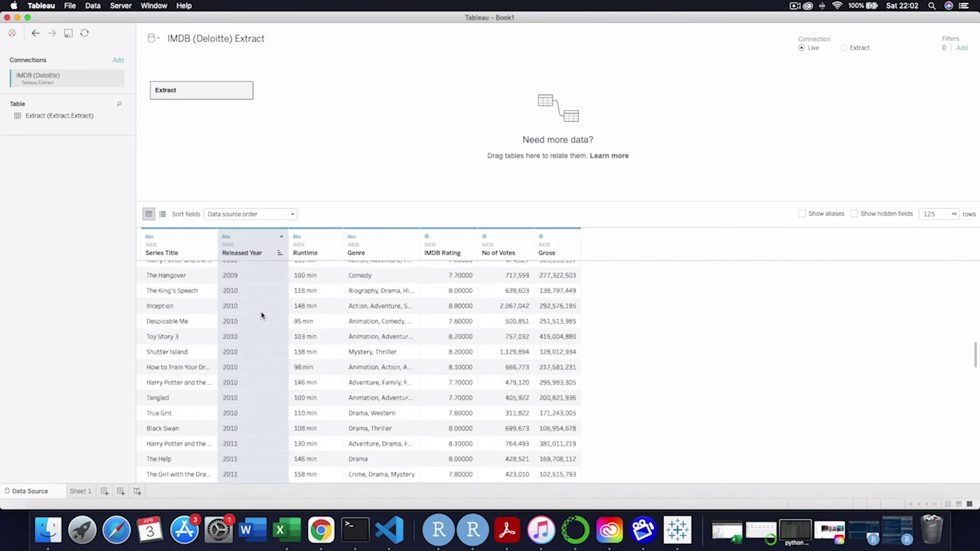
pyautogui.click(73, 116)
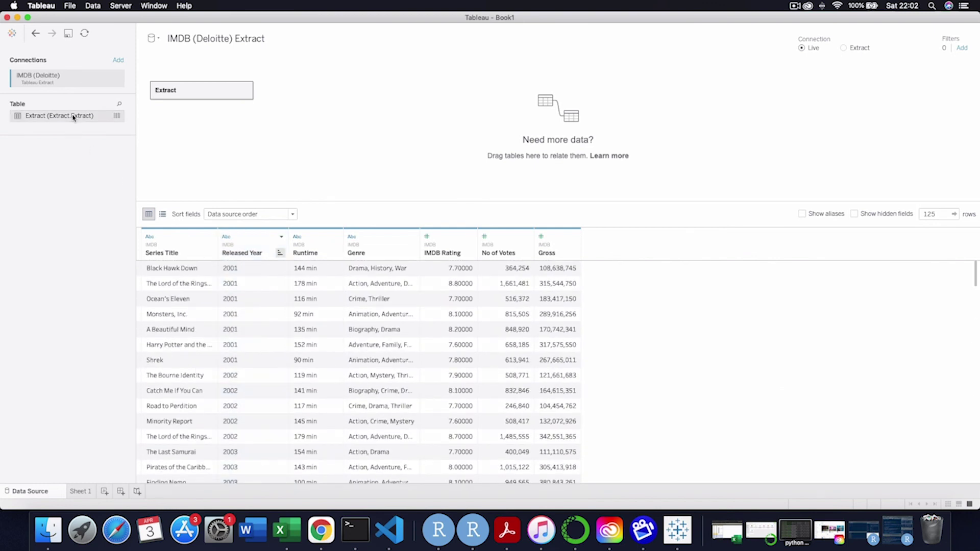